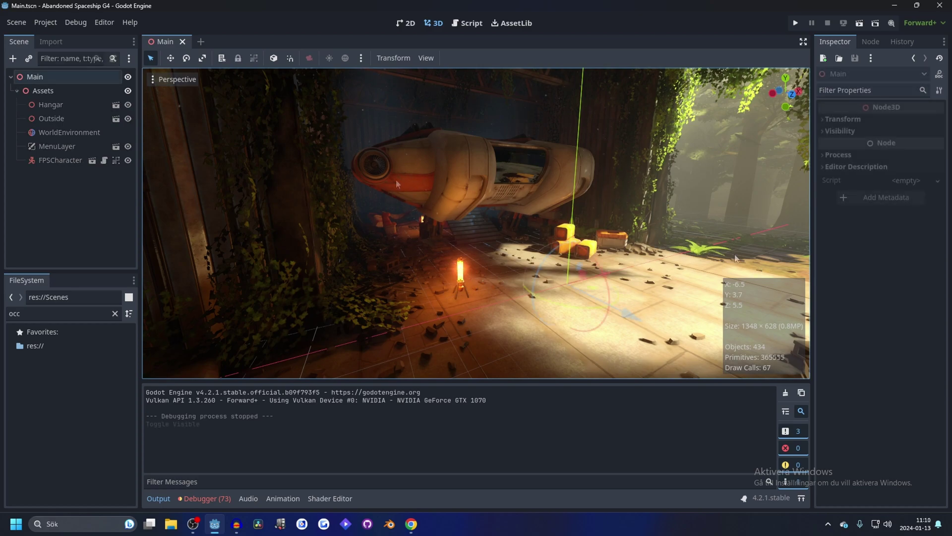
Add an AnimationPlayer node under Main
{"action": "left_click", "coordinate": [13, 59]}
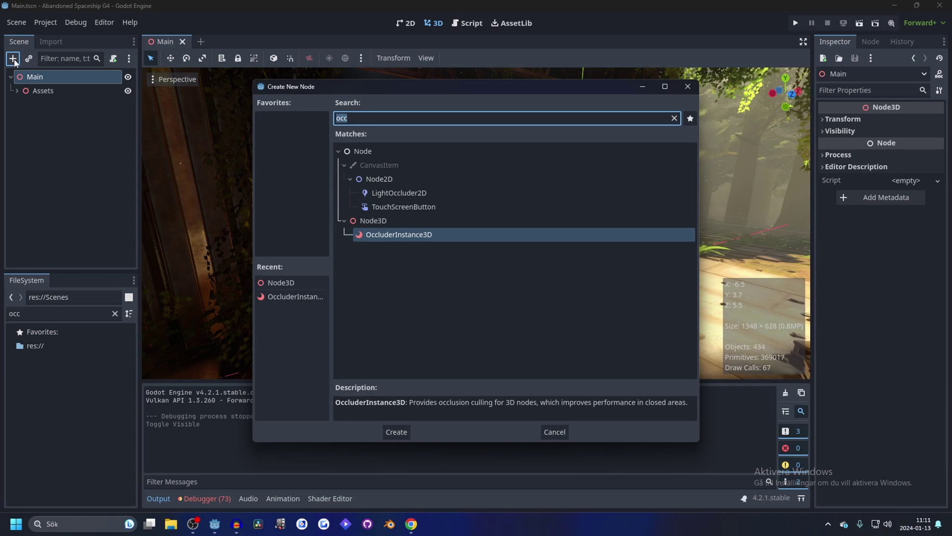
{"action": "type", "text": "animaion"}
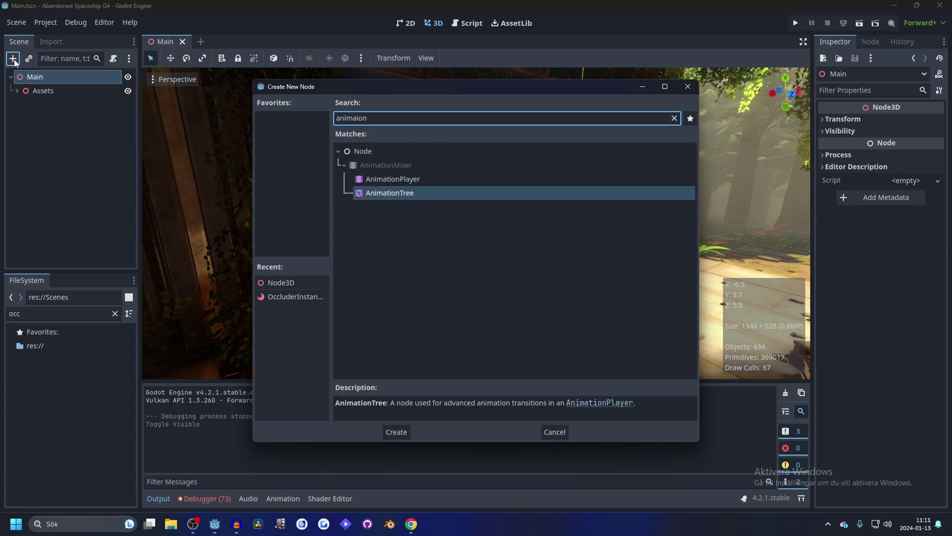
{"action": "key", "text": "Up"}
{"action": "key", "text": "Return"}
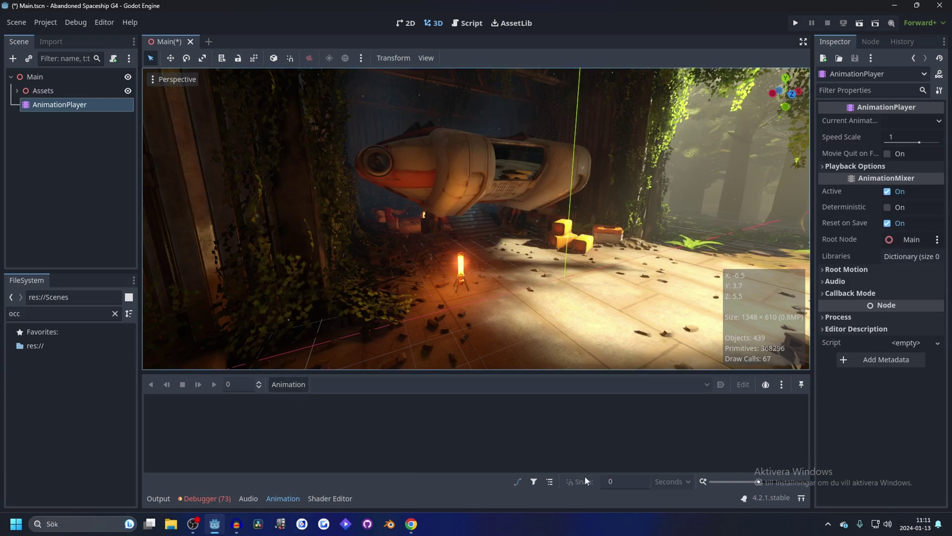
Create a new animation named Cutscene and set its length to 10 seconds
{"action": "left_click", "coordinate": [290, 386]}
{"action": "left_click", "coordinate": [290, 400]}
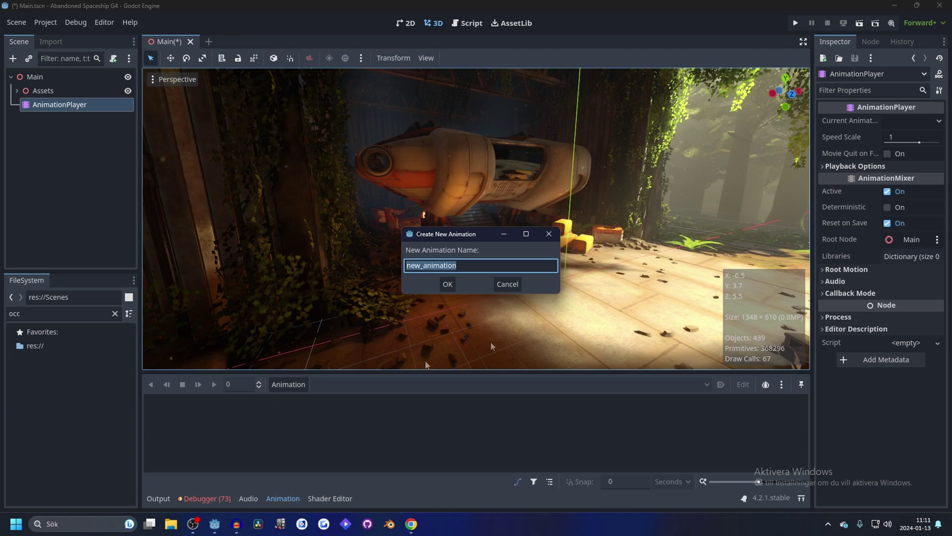
{"action": "type", "text": "Cutscene"}
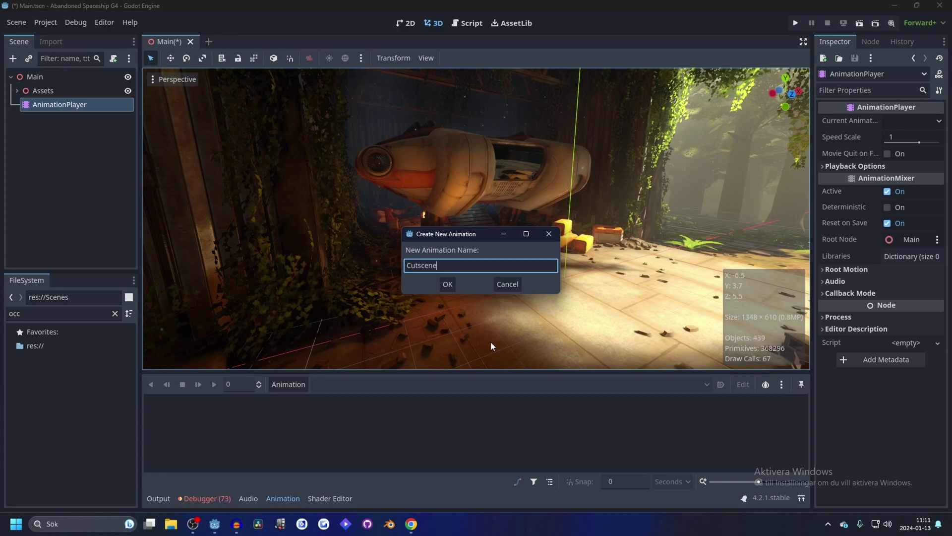
{"action": "key", "text": "Return"}
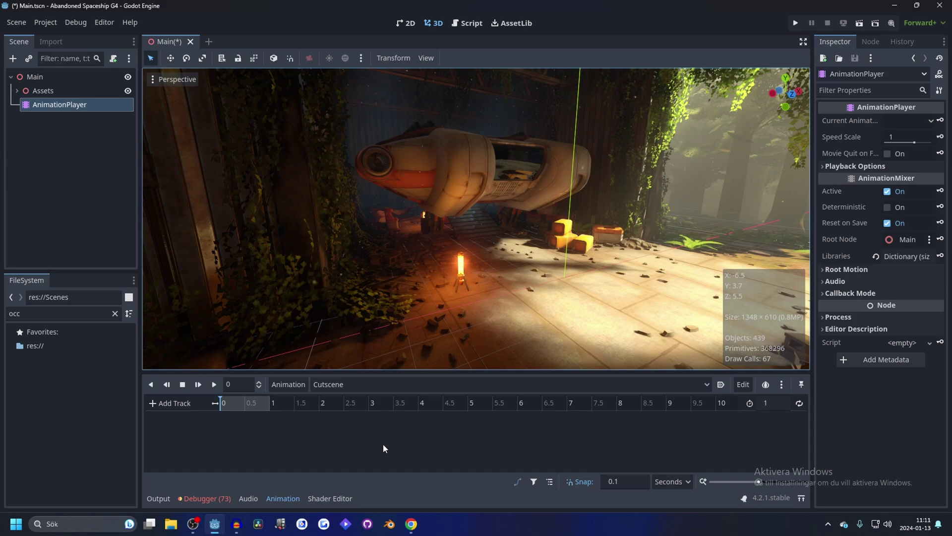
{"action": "left_click", "coordinate": [772, 402]}
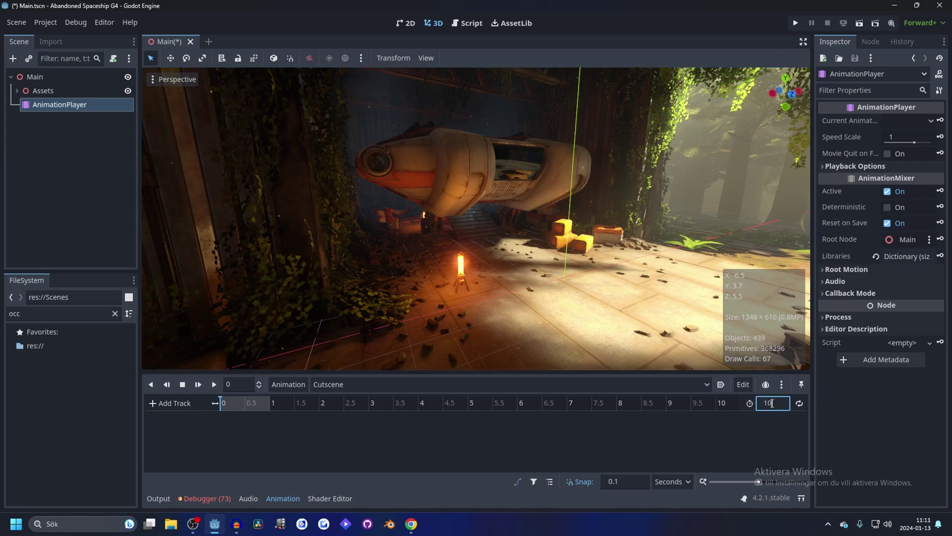
{"action": "key", "text": "Return"}
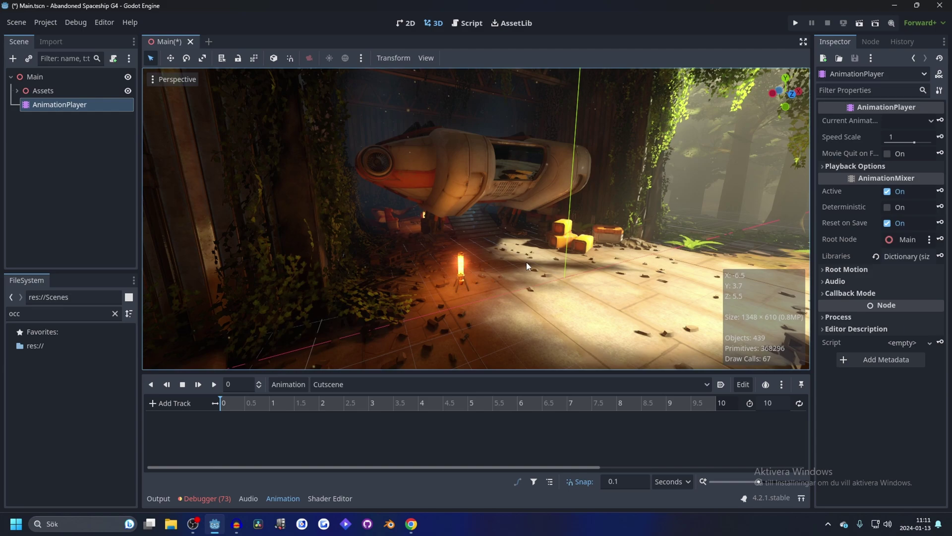
Add a Camera3D node under Main and place it above the AnimationPlayer in the scene tree
{"action": "left_click", "coordinate": [14, 59]}
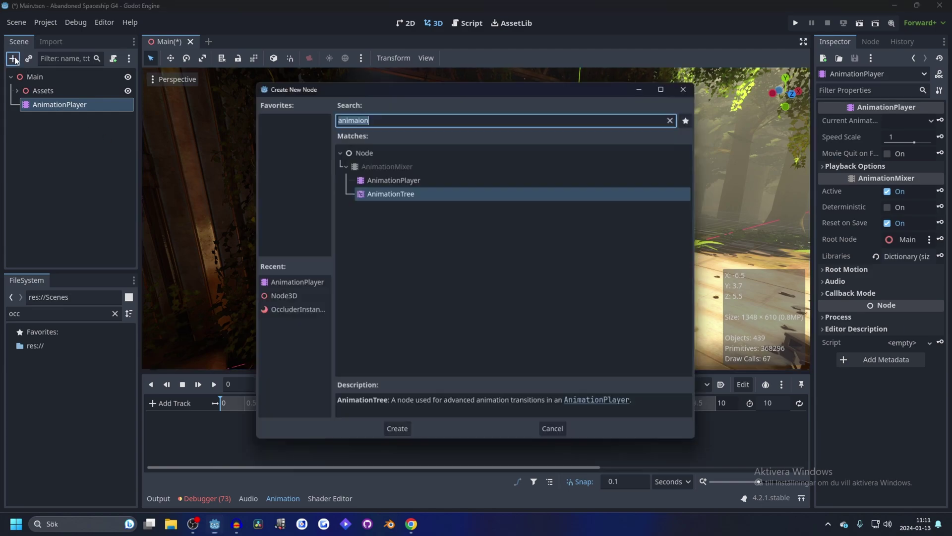
{"action": "type", "text": "camera"}
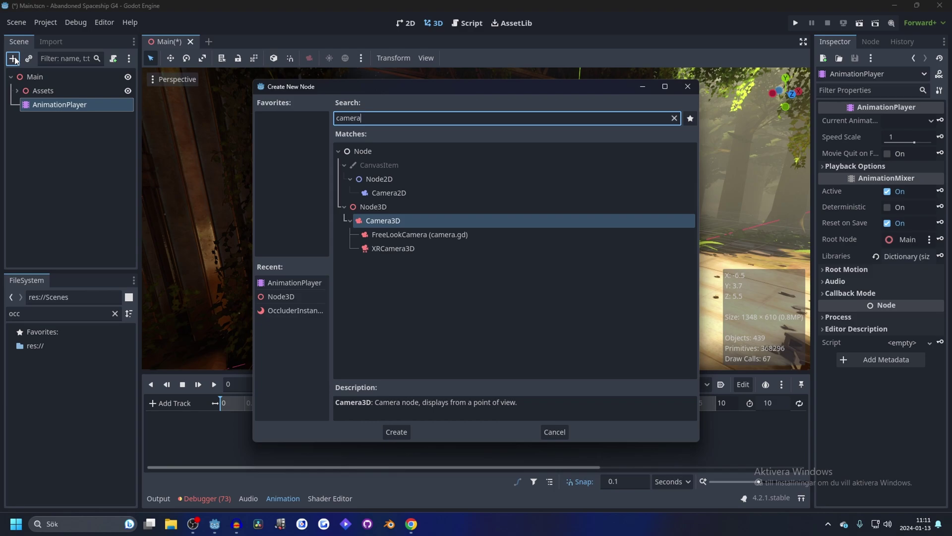
{"action": "key", "text": "Return"}
{"action": "left_click_drag", "start_coordinate": [54, 118], "coordinate": [48, 104]}
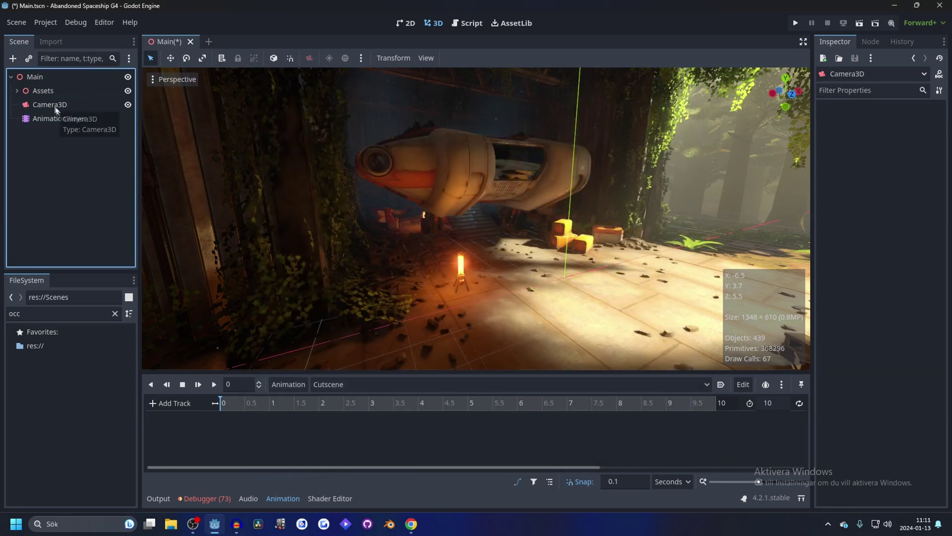
Preview the camera, place it at position 49.275, -0.315, -20.55 with rotation 6.5, 121.5, 0, and key both at 0 seconds
{"action": "left_click", "coordinate": [55, 107]}
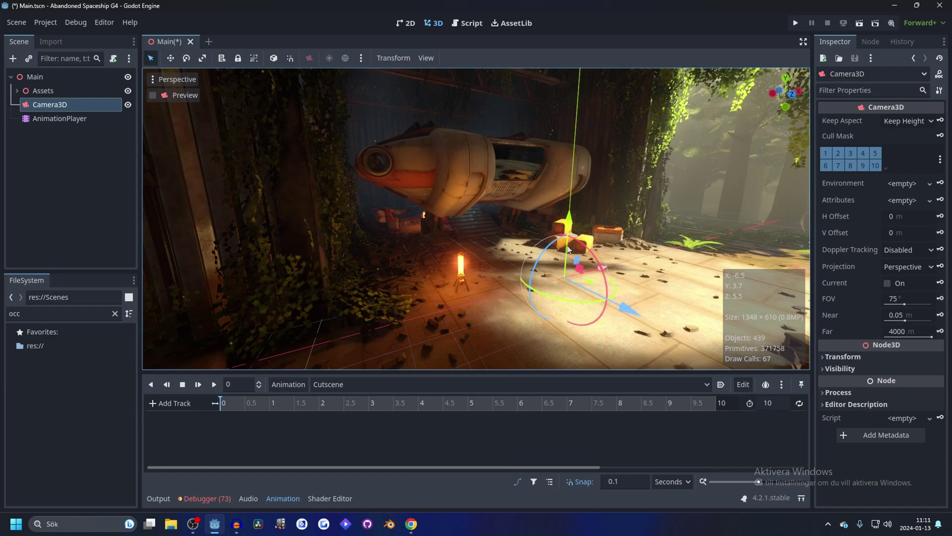
{"action": "left_click", "coordinate": [181, 96]}
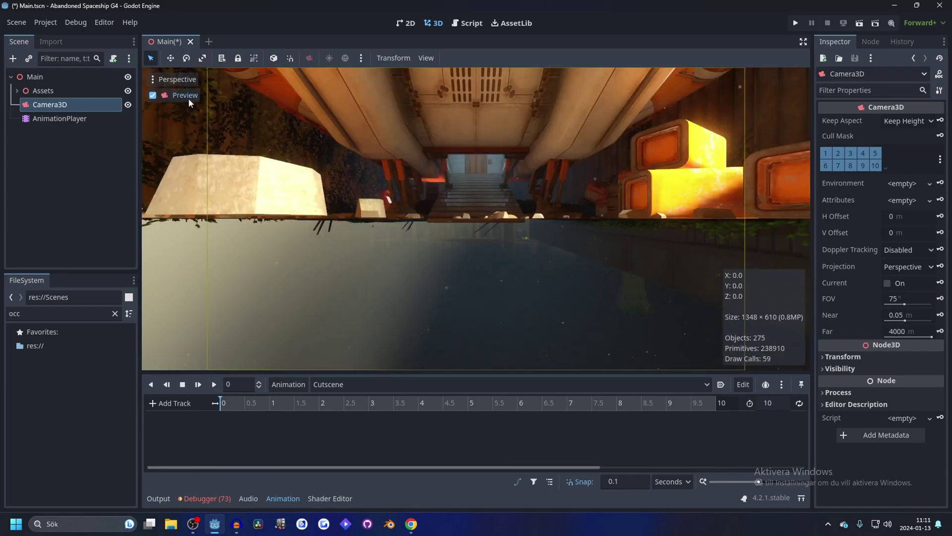
{"action": "left_click", "coordinate": [843, 357]}
{"action": "left_click_drag", "start_coordinate": [839, 384], "coordinate": [917, 385]}
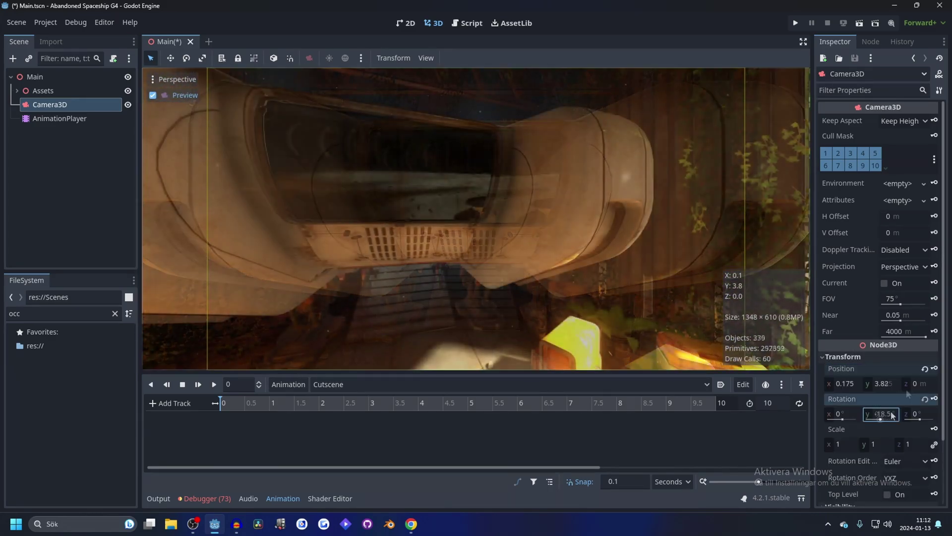
{"action": "left_click_drag", "start_coordinate": [881, 415], "coordinate": [846, 414]}
{"action": "left_click_drag", "start_coordinate": [881, 384], "coordinate": [943, 384]}
{"action": "left_click_drag", "start_coordinate": [839, 383], "coordinate": [945, 384]}
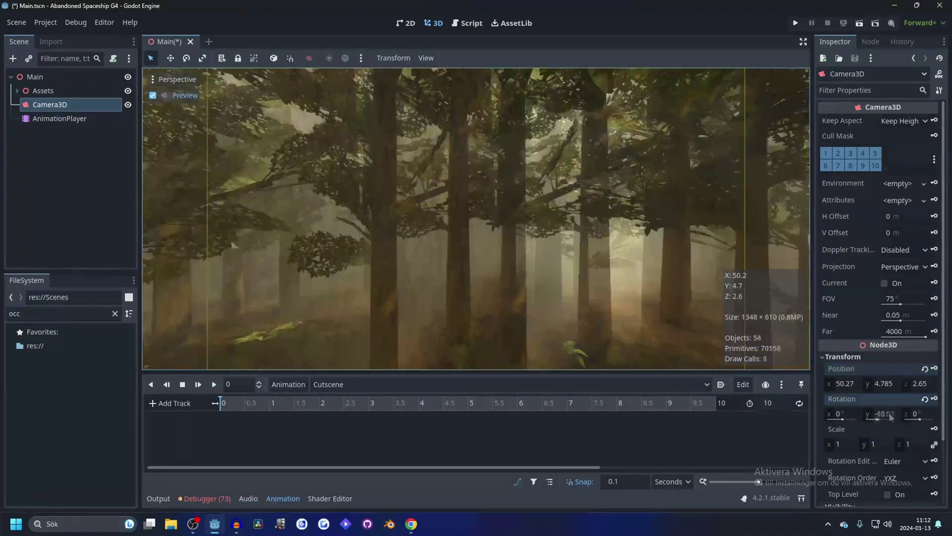
{"action": "left_click_drag", "start_coordinate": [883, 383], "coordinate": [889, 383]}
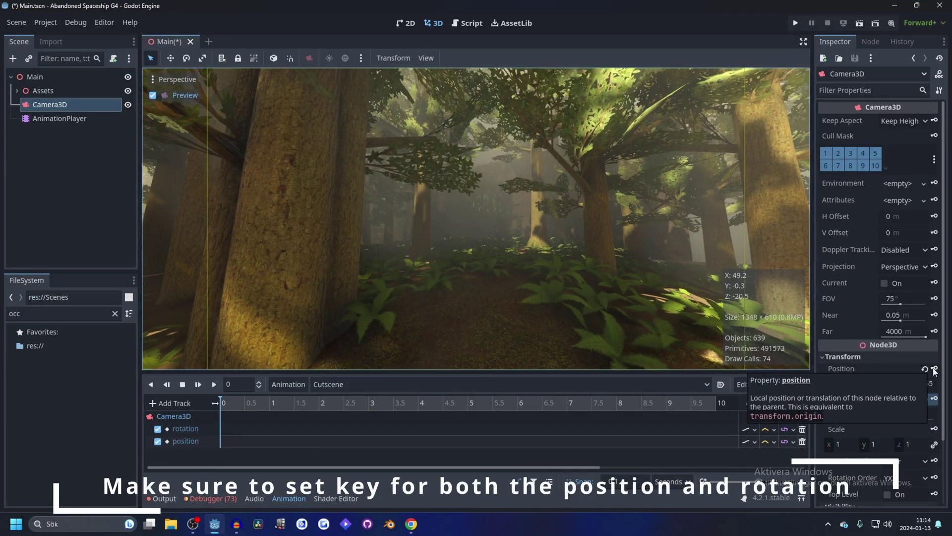
{"action": "left_click", "coordinate": [935, 368]}
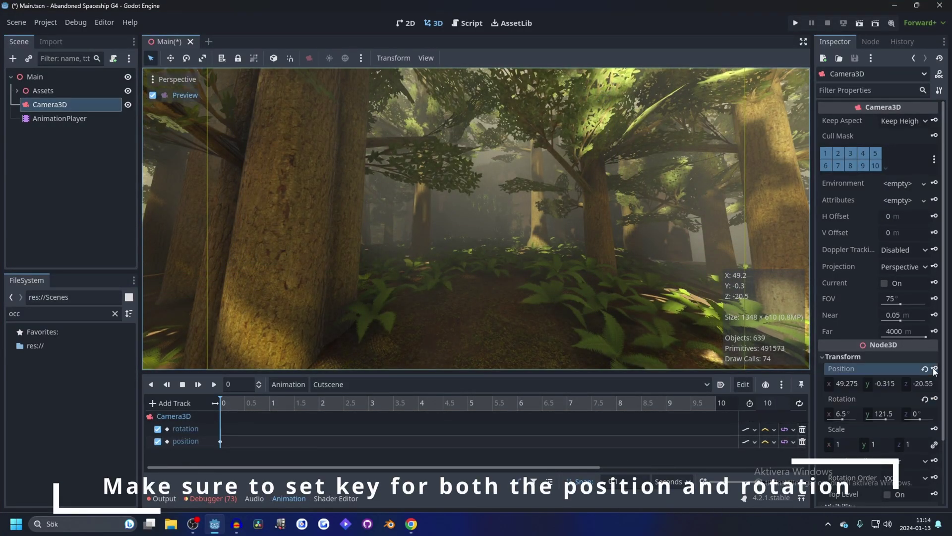
{"action": "left_click", "coordinate": [935, 400]}
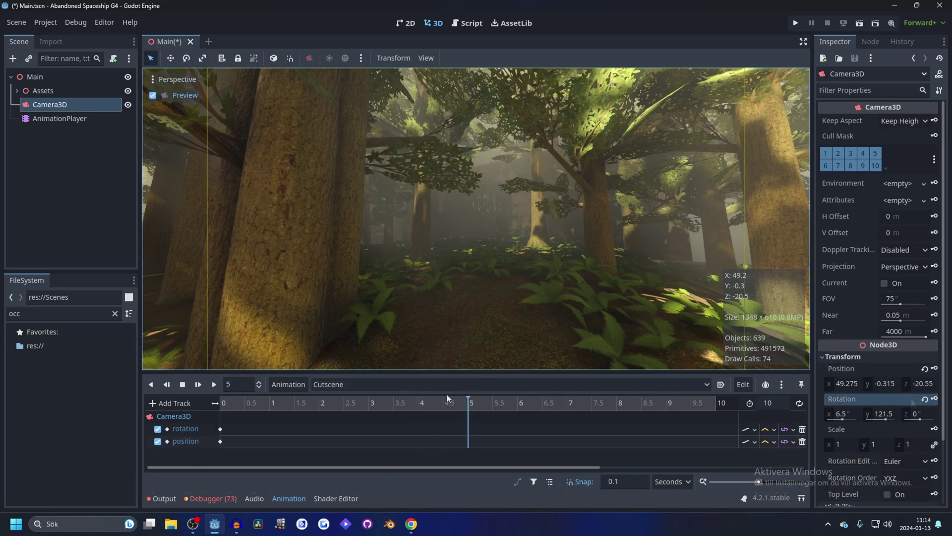
At 5 seconds, move the camera to 25.95, 3.625, -4.17 with rotation -3, 105, 0, and key position and rotation
{"action": "left_click_drag", "start_coordinate": [846, 384], "coordinate": [823, 383]}
{"action": "left_click_drag", "start_coordinate": [883, 384], "coordinate": [948, 387]}
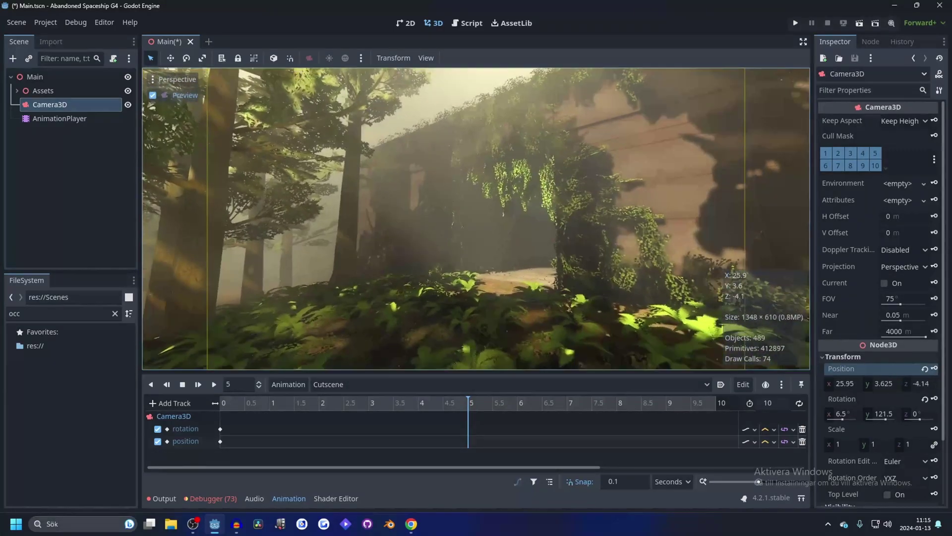
{"action": "left_click_drag", "start_coordinate": [877, 416], "coordinate": [853, 419]}
{"action": "left_click", "coordinate": [935, 368]}
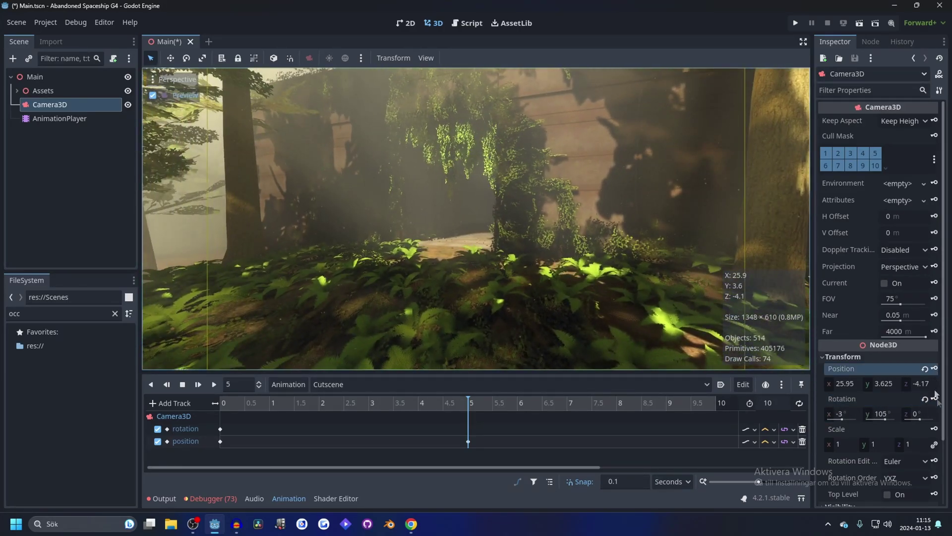
{"action": "left_click", "coordinate": [935, 399]}
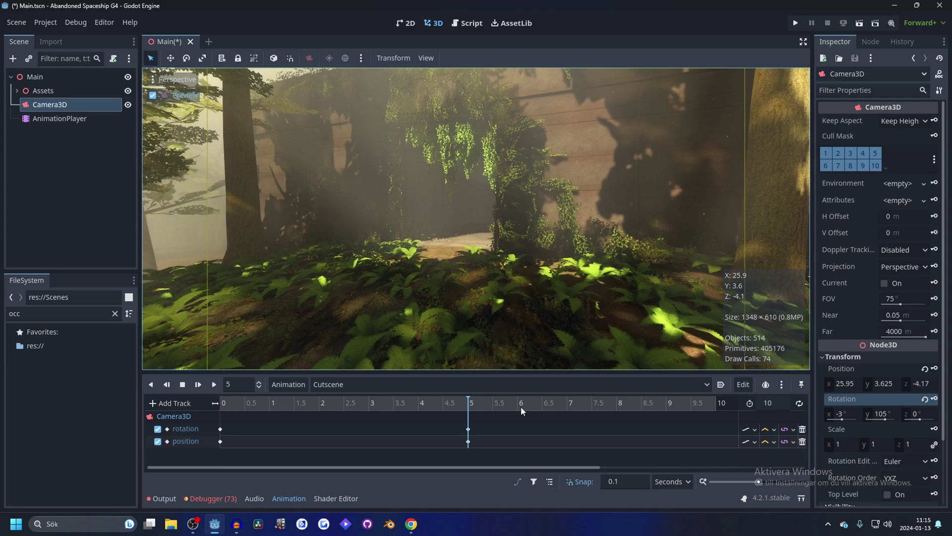
At 7.5 seconds, move the camera to 5.125, 2.94, 3.325 with rotation -3, 41, 0, and key position and rotation
{"action": "left_click_drag", "start_coordinate": [469, 404], "coordinate": [540, 403]}
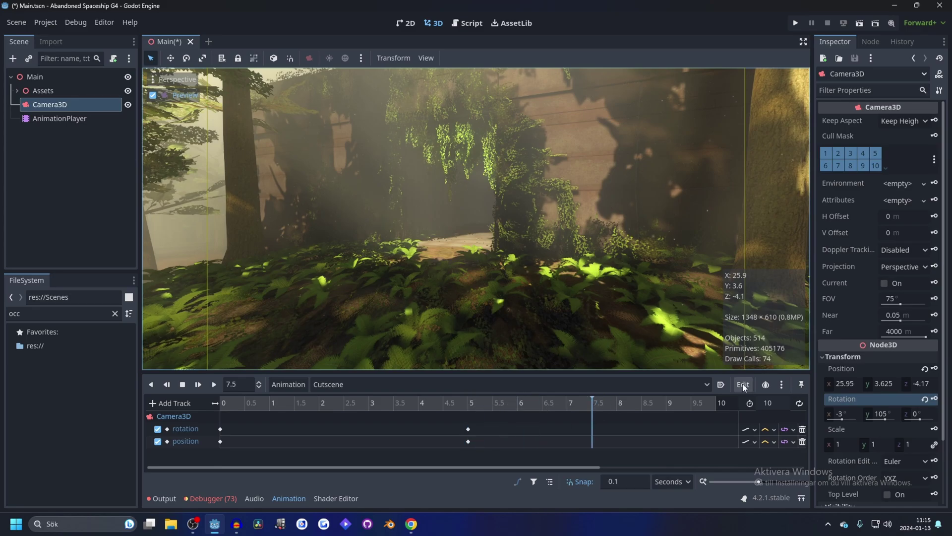
{"action": "left_click_drag", "start_coordinate": [864, 385], "coordinate": [826, 383]}
{"action": "left_click_drag", "start_coordinate": [919, 384], "coordinate": [940, 384]}
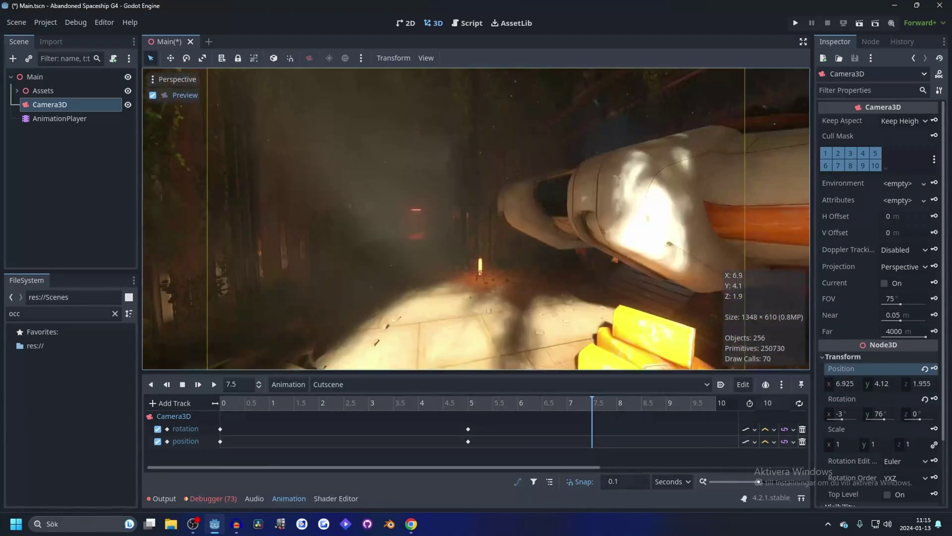
{"action": "left_click_drag", "start_coordinate": [881, 414], "coordinate": [858, 414]}
{"action": "left_click_drag", "start_coordinate": [883, 383], "coordinate": [868, 383]}
{"action": "mouse_move", "coordinate": [918, 384]}
{"action": "left_mouse_down"}
{"action": "mouse_move", "coordinate": [932, 383]}
{"action": "mouse_move", "coordinate": [910, 383]}
{"action": "left_mouse_up"}
{"action": "left_click_drag", "start_coordinate": [881, 413], "coordinate": [872, 414]}
{"action": "left_click_drag", "start_coordinate": [844, 384], "coordinate": [834, 384]}
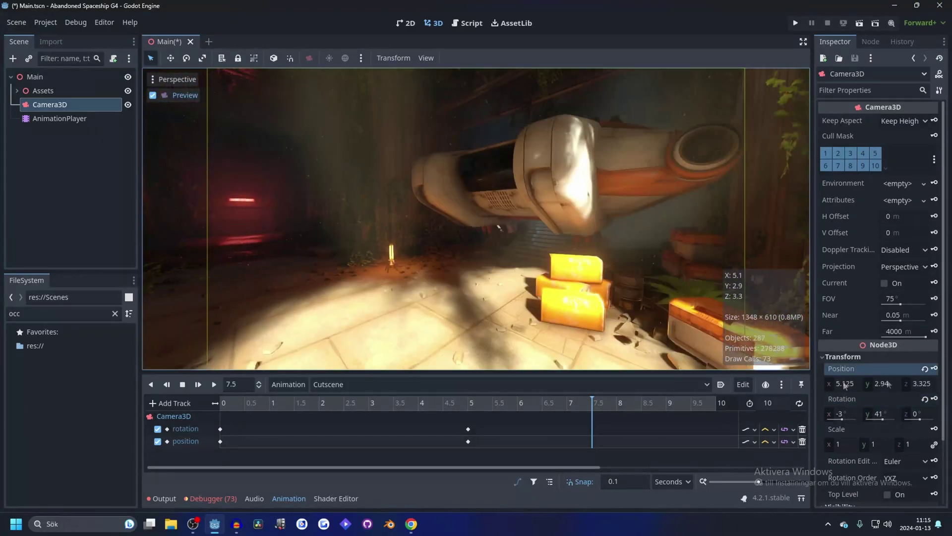
{"action": "left_click", "coordinate": [936, 368]}
{"action": "left_click", "coordinate": [935, 399]}
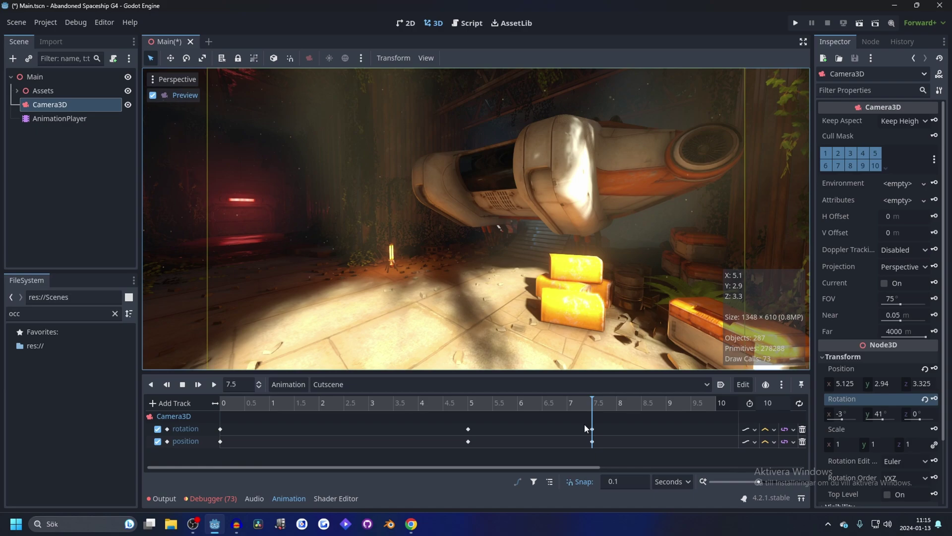
Shift the 7.5-second position and rotation keys to 10 seconds and extend the animation length to 15 seconds
{"action": "left_click", "coordinate": [585, 430]}
{"action": "left_click_drag", "start_coordinate": [582, 433], "coordinate": [600, 436]}
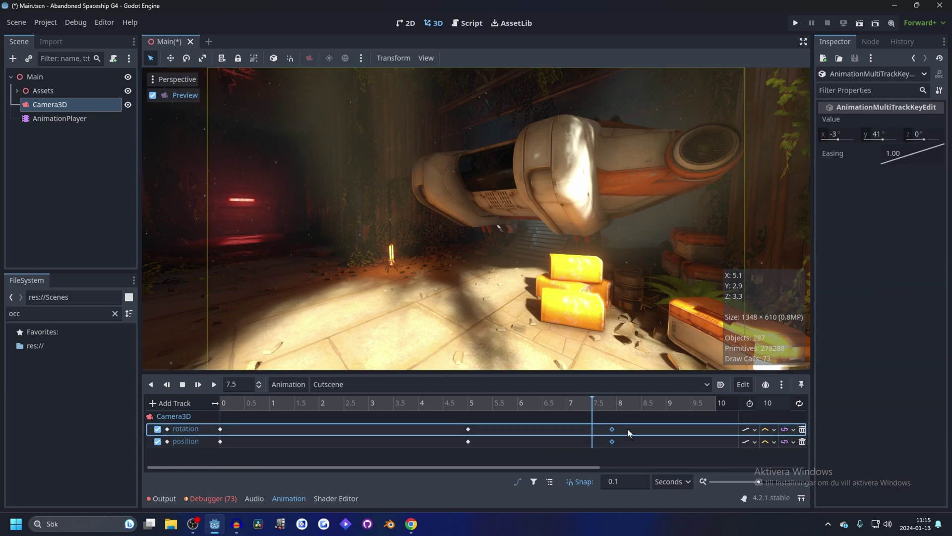
{"action": "double_click", "coordinate": [773, 403]}
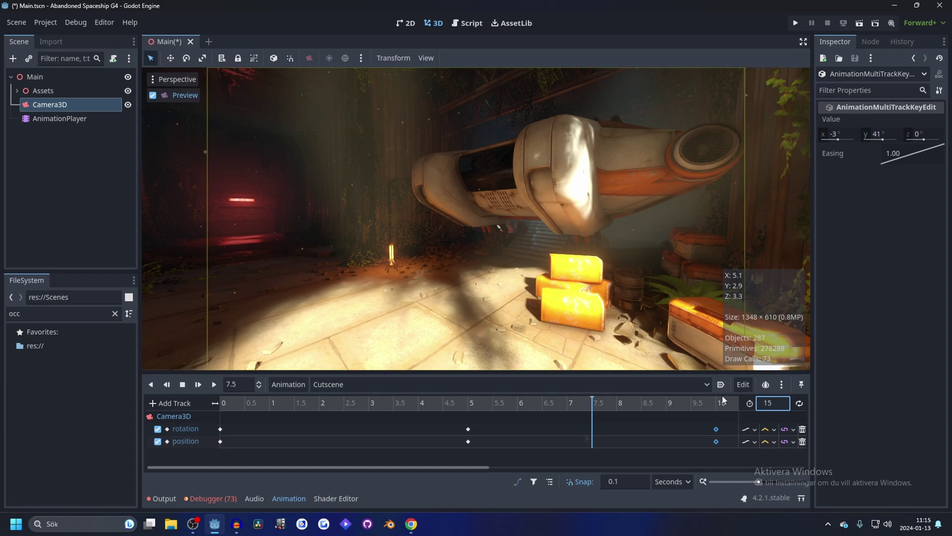
{"action": "scroll", "coordinate": [568, 442], "scroll_direction": "down", "scroll_amount": 3, "text": "ctrl"}
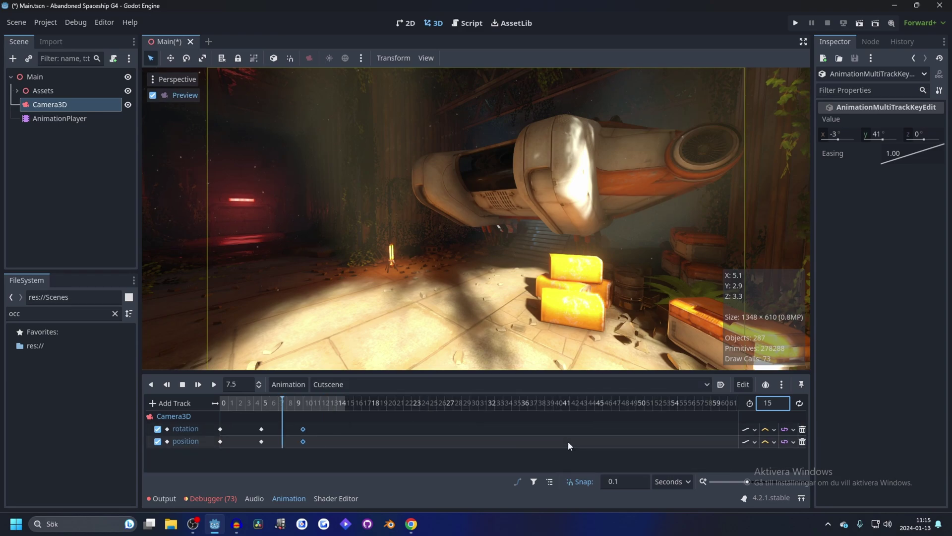
{"action": "scroll", "coordinate": [567, 441], "scroll_direction": "up", "scroll_amount": 2, "text": "ctrl"}
At 15 seconds, move the camera to -20.82, 2.94, 3.325 with rotation -3, 89, 0, and key position and rotation
{"action": "left_click_drag", "start_coordinate": [537, 403], "coordinate": [593, 404]}
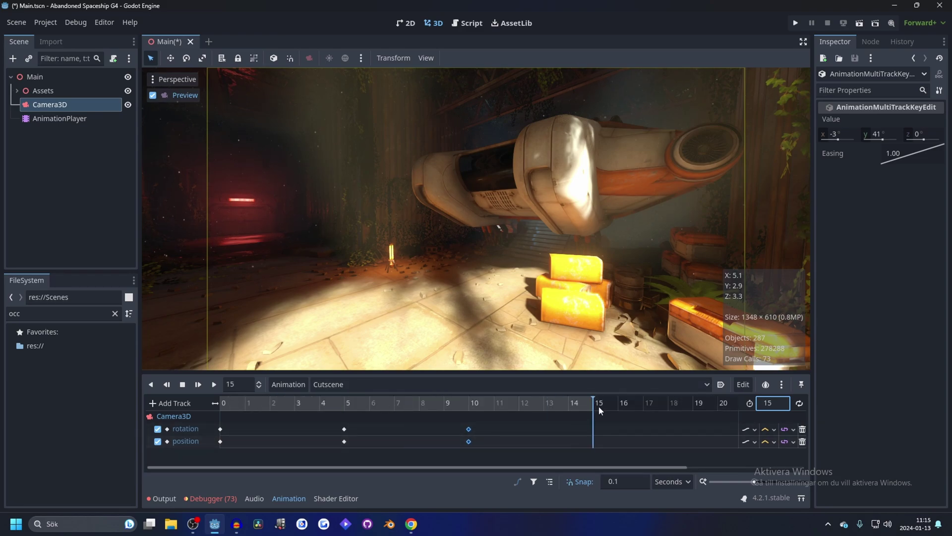
{"action": "left_click", "coordinate": [63, 109]}
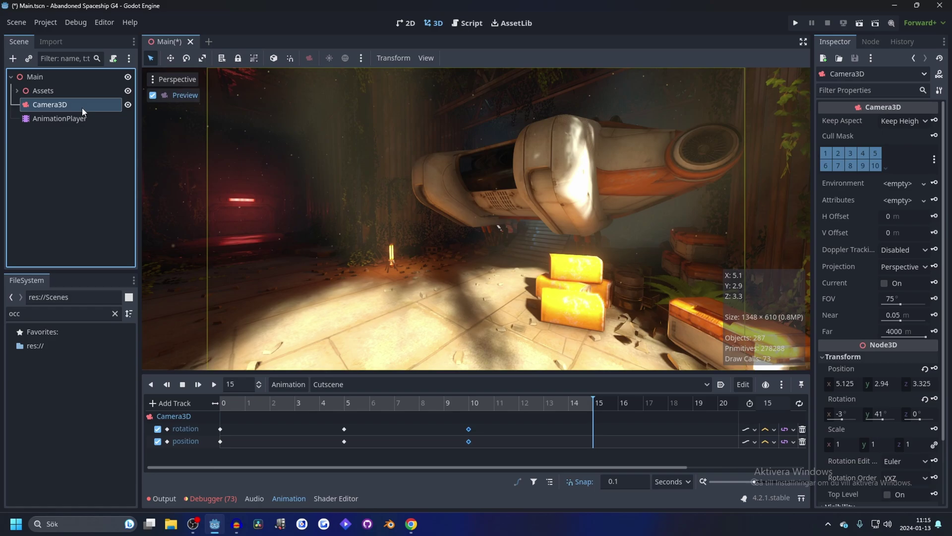
{"action": "mouse_move", "coordinate": [880, 428]}
{"action": "left_mouse_down"}
{"action": "mouse_move", "coordinate": [908, 428]}
{"action": "mouse_move", "coordinate": [886, 423]}
{"action": "left_mouse_up"}
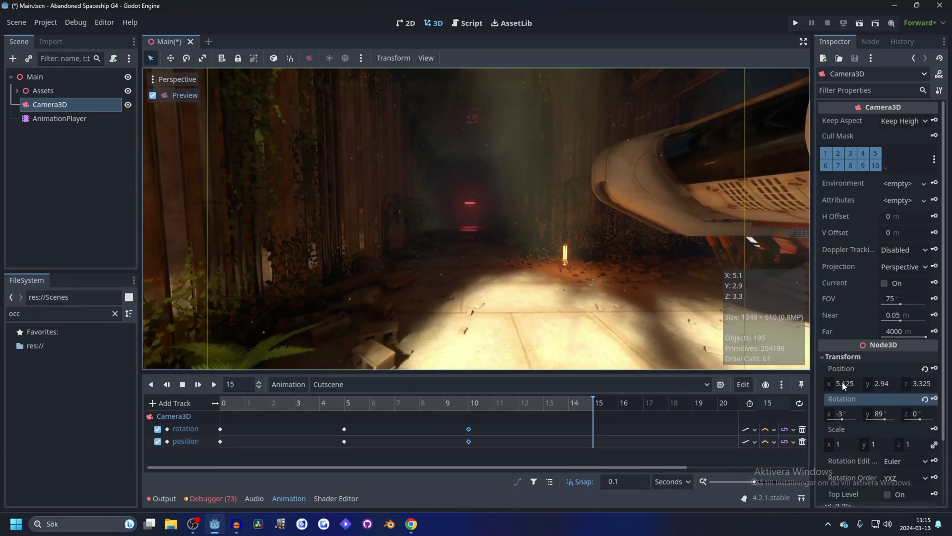
{"action": "mouse_move", "coordinate": [844, 385]}
{"action": "left_mouse_down"}
{"action": "mouse_move", "coordinate": [815, 386]}
{"action": "mouse_move", "coordinate": [839, 386]}
{"action": "left_mouse_up"}
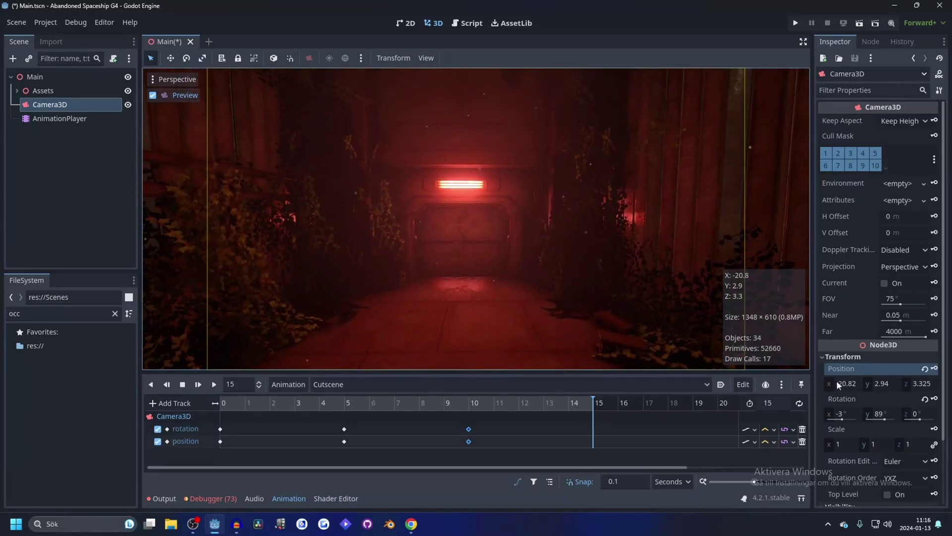
{"action": "left_click", "coordinate": [936, 368]}
{"action": "left_click", "coordinate": [936, 399]}
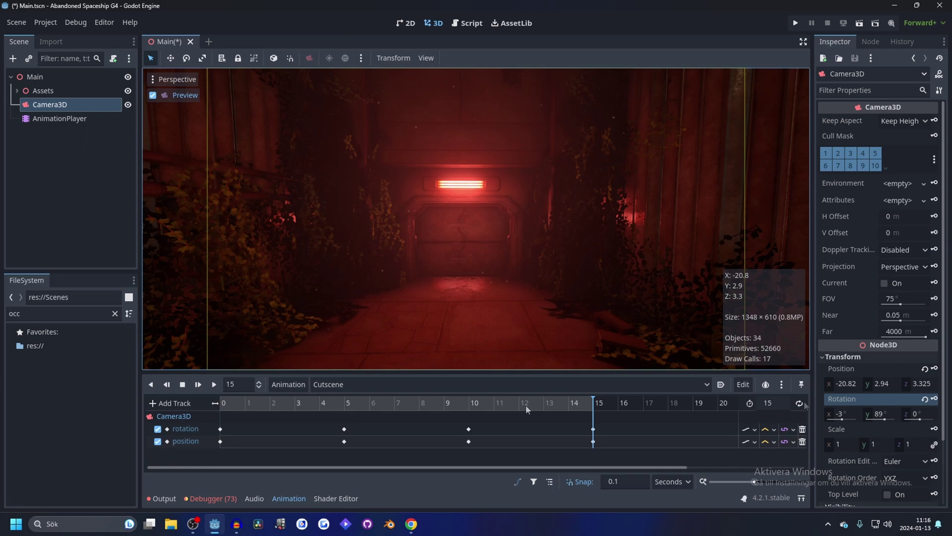
Play the Cutscene animation from the start, replay its later section from about 9 seconds, and stop playback
{"action": "left_click", "coordinate": [511, 406]}
{"action": "left_click", "coordinate": [151, 385]}
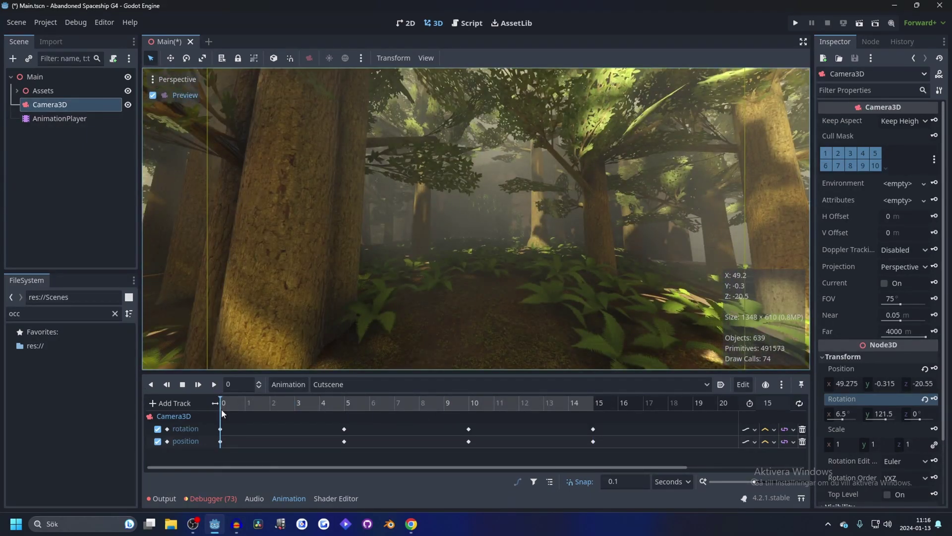
{"action": "left_click", "coordinate": [213, 385]}
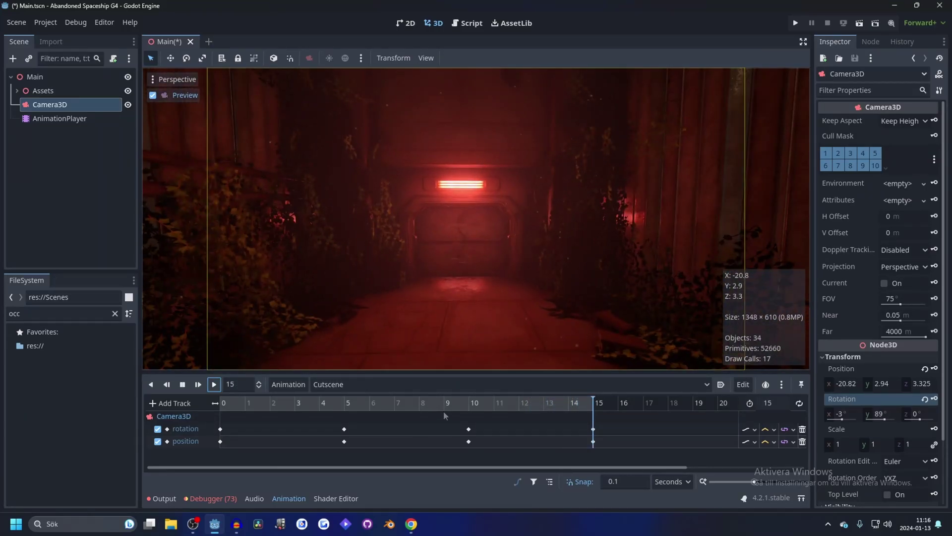
{"action": "mouse_move", "coordinate": [443, 411]}
{"action": "left_mouse_down"}
{"action": "mouse_move", "coordinate": [207, 410]}
{"action": "mouse_move", "coordinate": [568, 407]}
{"action": "mouse_move", "coordinate": [377, 411]}
{"action": "mouse_move", "coordinate": [563, 421]}
{"action": "mouse_move", "coordinate": [443, 417]}
{"action": "left_mouse_up"}
{"action": "left_click", "coordinate": [214, 386]}
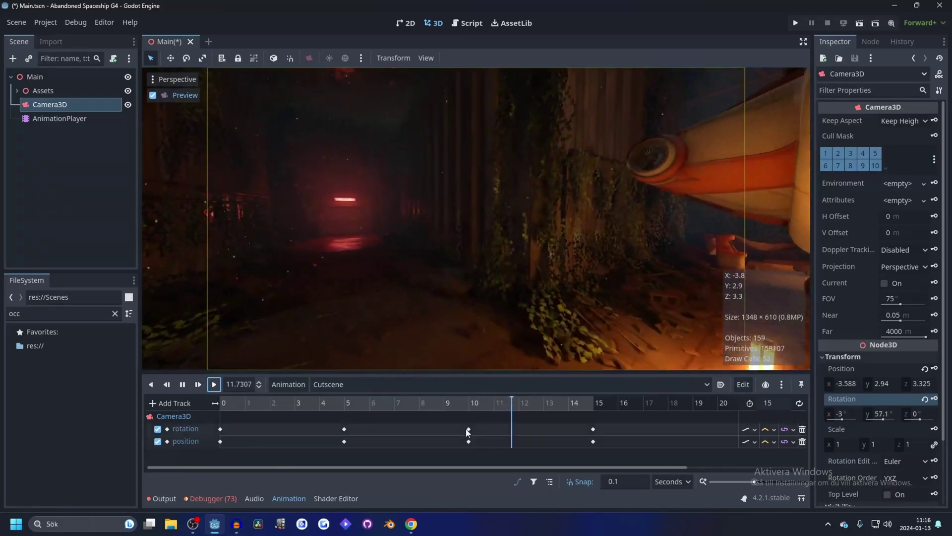
{"action": "left_click", "coordinate": [183, 385]}
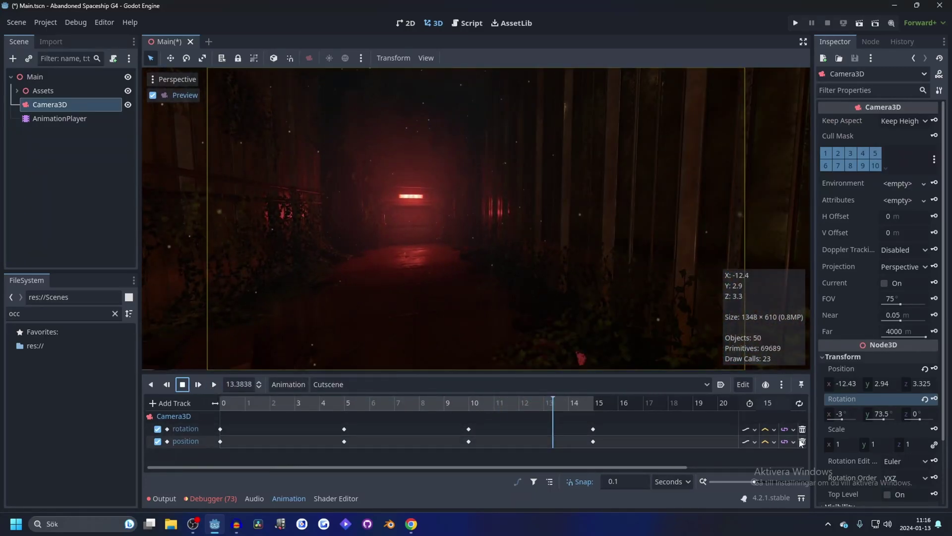
Set the interpolation mode of both the rotation and position tracks of Camera3D to Cubic
{"action": "left_click", "coordinate": [768, 430]}
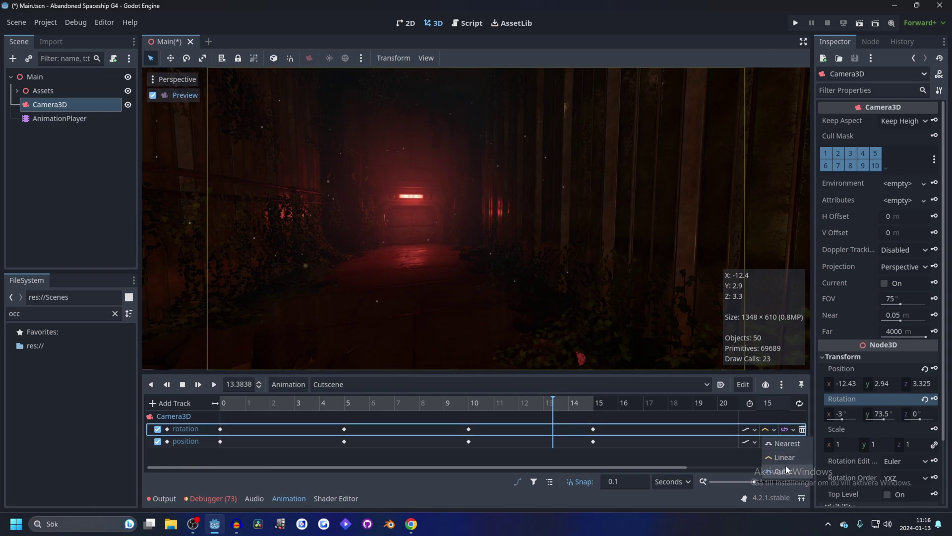
{"action": "left_click", "coordinate": [787, 469]}
{"action": "left_click", "coordinate": [770, 441]}
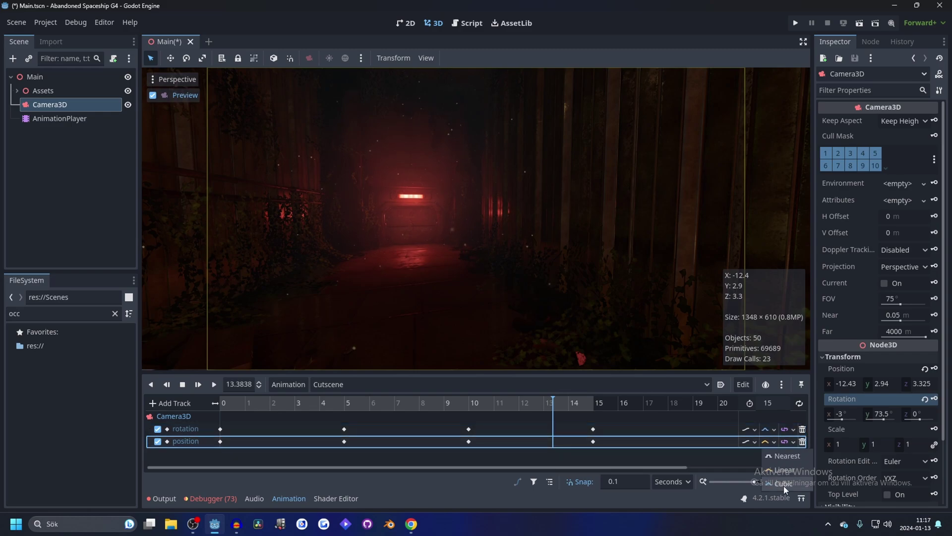
{"action": "left_click", "coordinate": [773, 481]}
{"action": "left_click", "coordinate": [766, 430]}
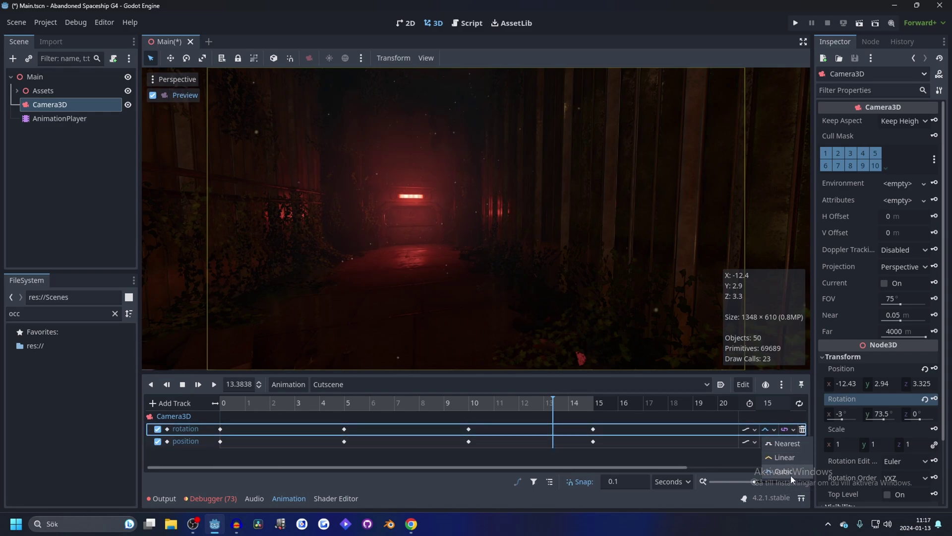
Return the playhead to 0 seconds and play the Cutscene animation through to check the camera movement
{"action": "left_click", "coordinate": [555, 402]}
{"action": "left_click_drag", "start_coordinate": [555, 402], "coordinate": [181, 407]}
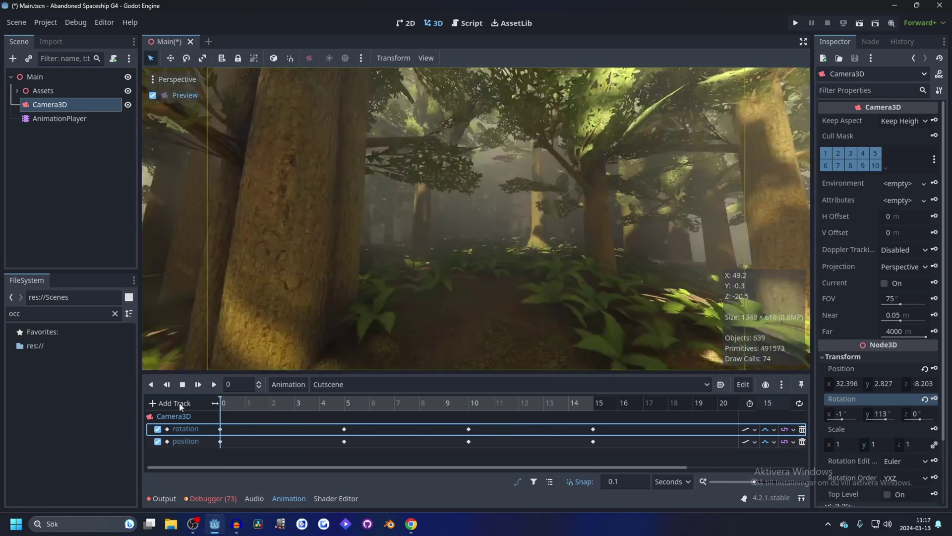
{"action": "left_click", "coordinate": [214, 385]}
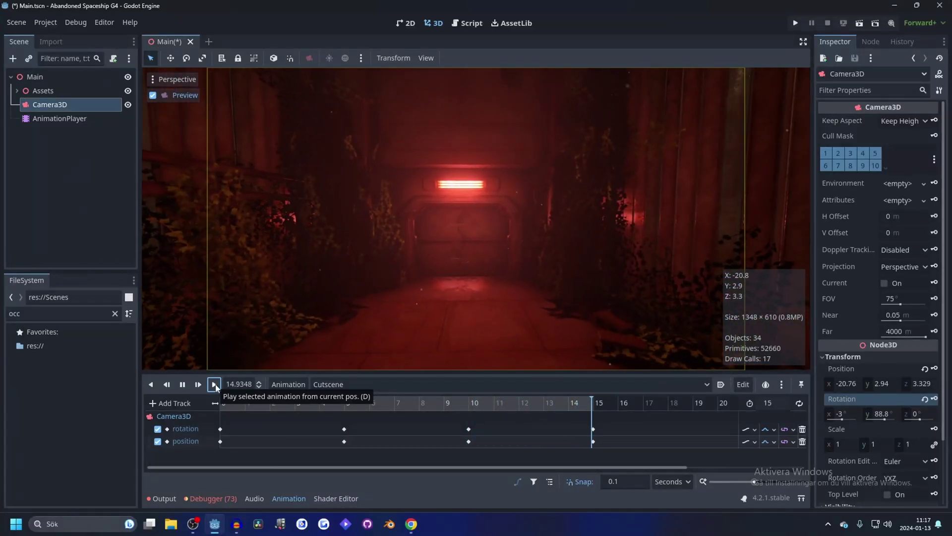
Attach a new GDScript named Main.gd to the Main root node using the default template
{"action": "left_click", "coordinate": [55, 159]}
{"action": "left_click", "coordinate": [63, 76]}
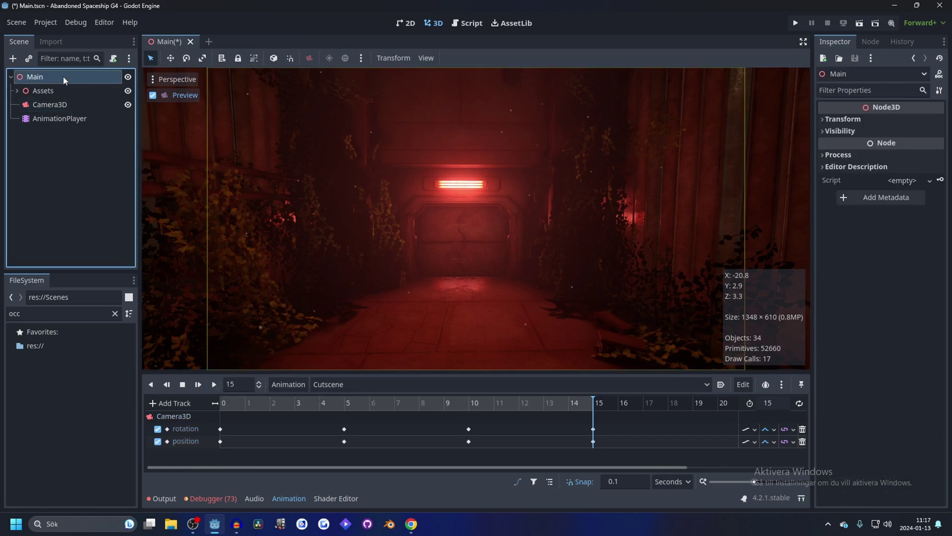
{"action": "left_click", "coordinate": [114, 59]}
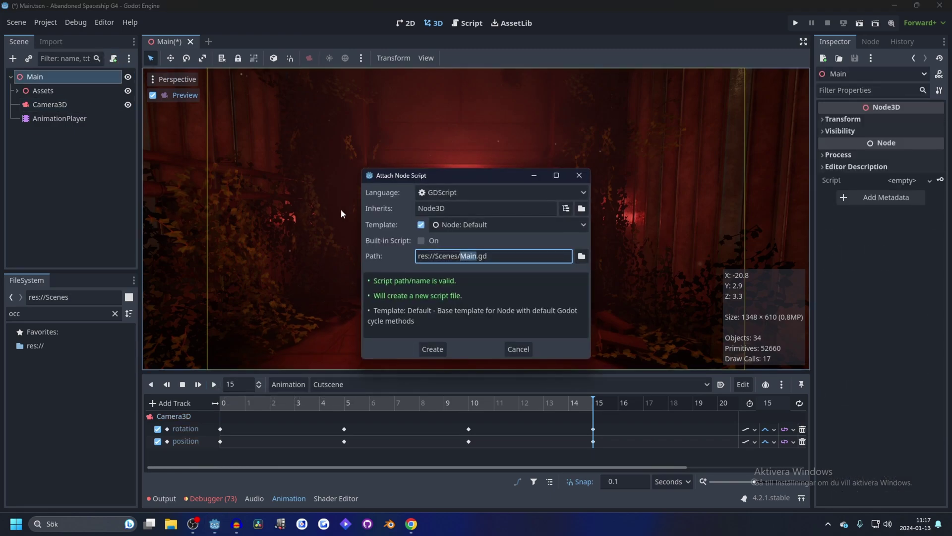
{"action": "key", "text": "Return"}
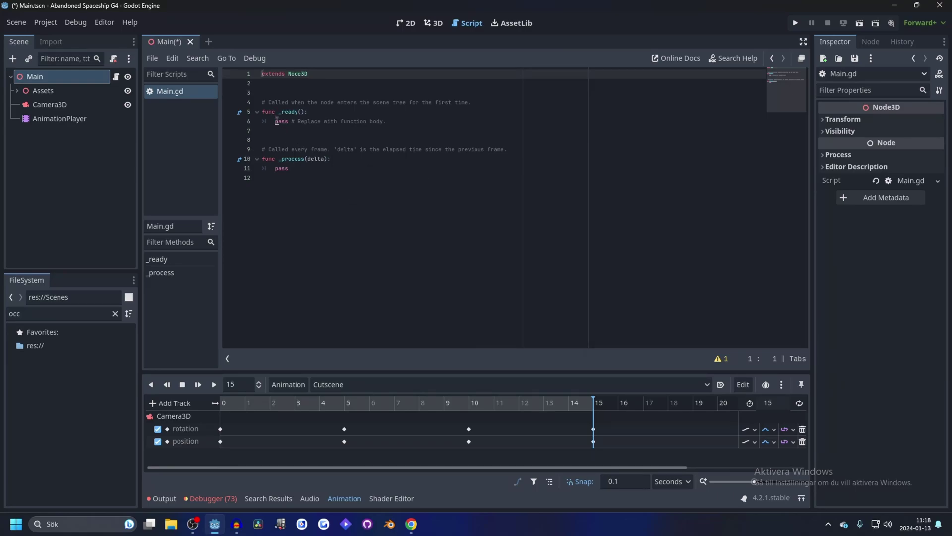
Replace the placeholder body of the _ready function with an $AnimationPlayer.play("") call
{"action": "left_click_drag", "start_coordinate": [274, 120], "coordinate": [412, 128]}
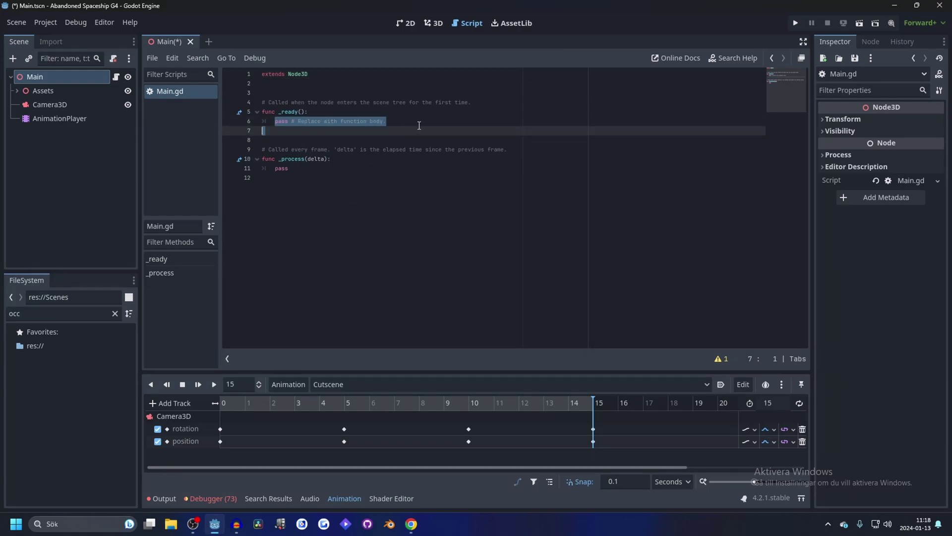
{"action": "key", "text": "BackSpace"}
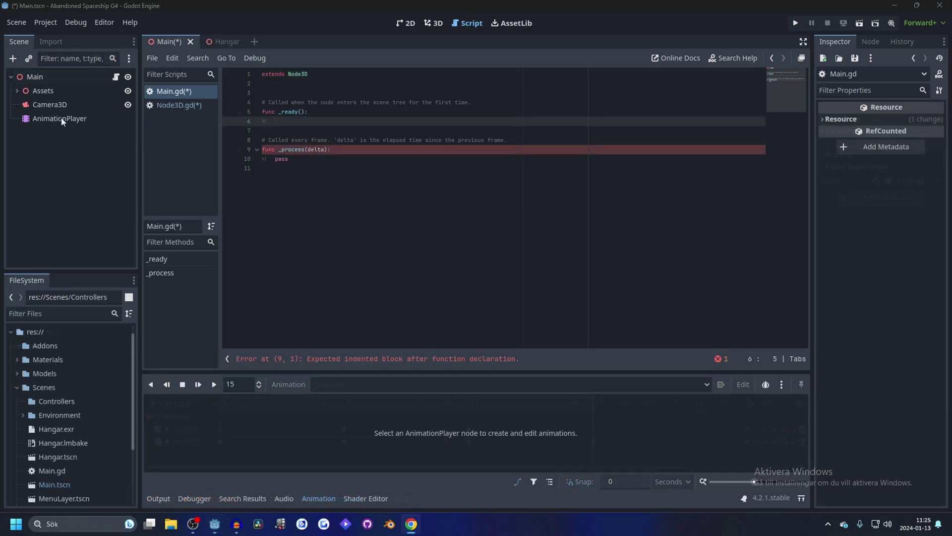
{"action": "left_click_drag", "start_coordinate": [55, 118], "coordinate": [303, 120]}
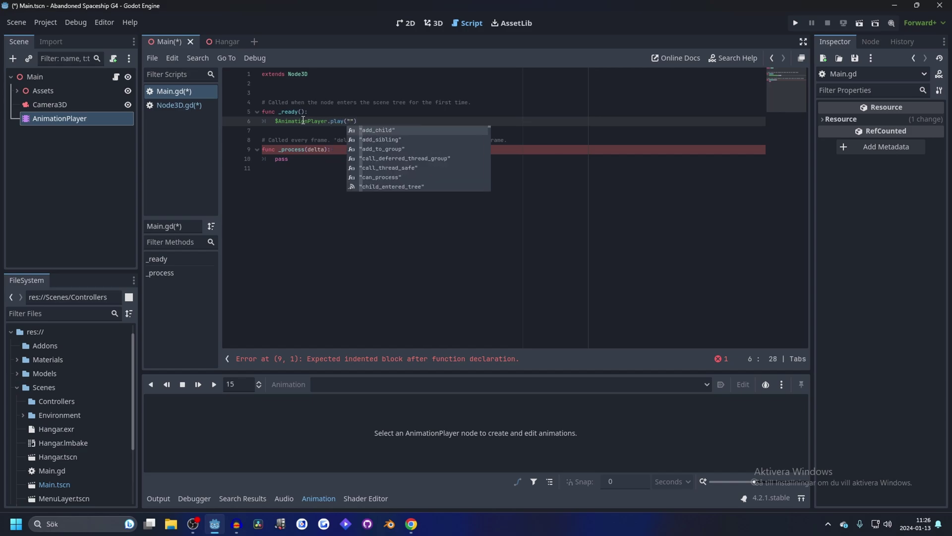
Look up the exact name of the AnimationPlayer's animation in its rename dialog and close it without renaming
{"action": "left_click", "coordinate": [55, 119]}
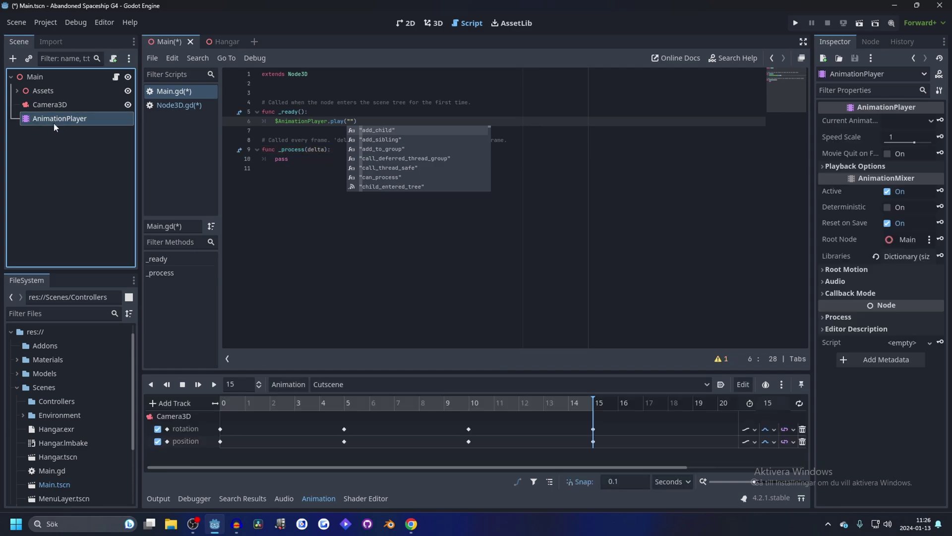
{"action": "left_click", "coordinate": [282, 383]}
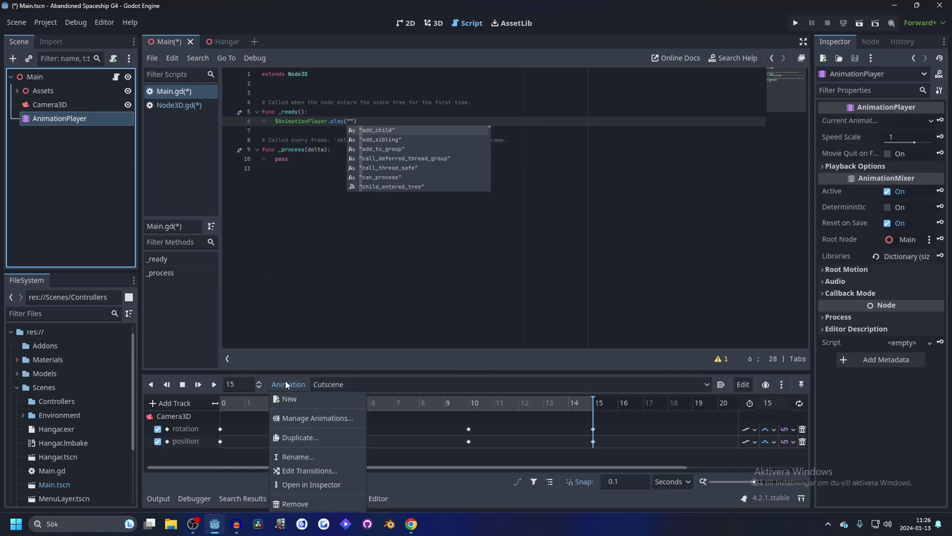
{"action": "left_click", "coordinate": [296, 454]}
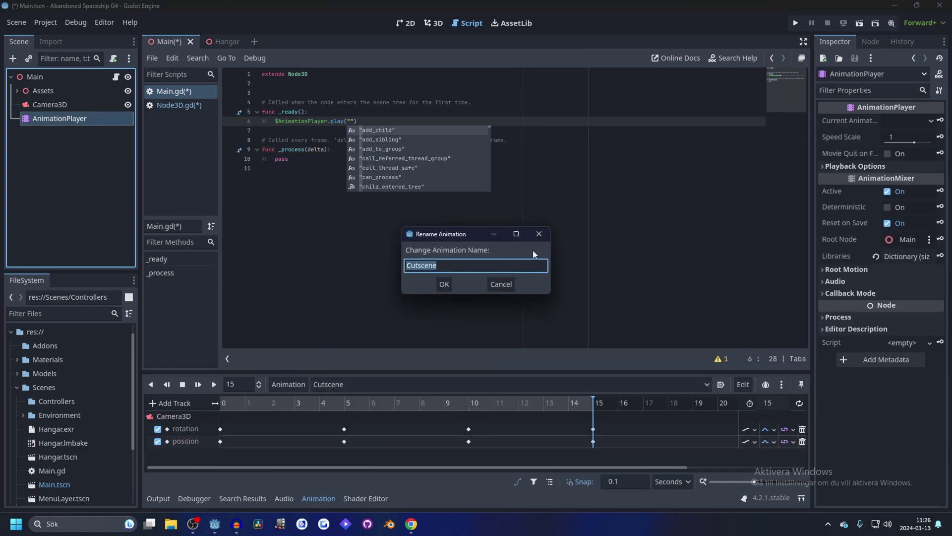
{"action": "left_click", "coordinate": [545, 236]}
Enter "Cutscene" as the animation name in the _ready function's play call and run the saved project
{"action": "left_click", "coordinate": [353, 120]}
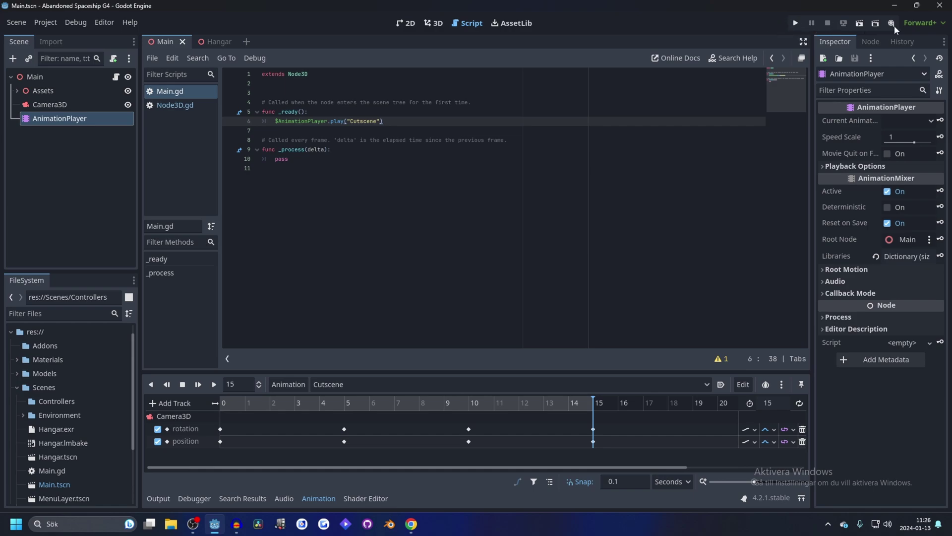
{"action": "left_click", "coordinate": [796, 23]}
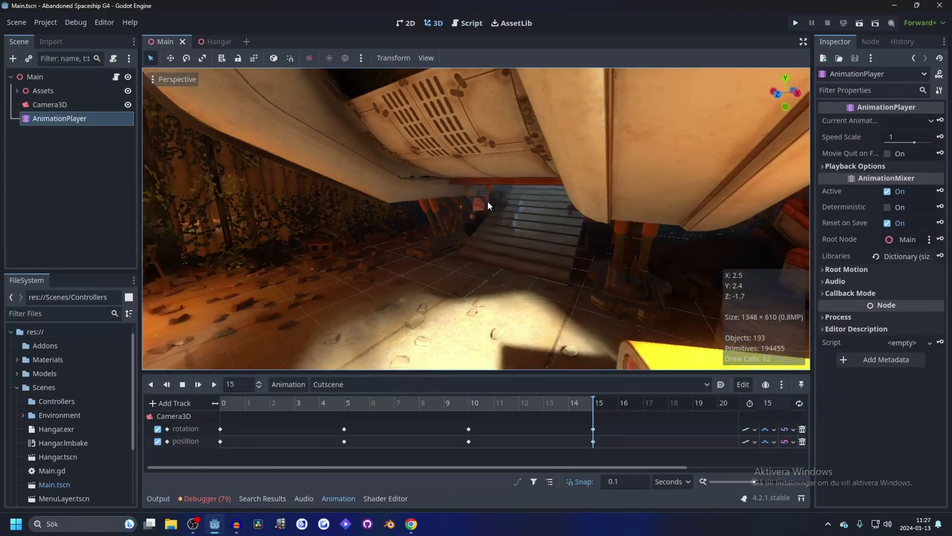
{"action": "middle_click_drag", "start_coordinate": [543, 194], "coordinate": [436, 254]}
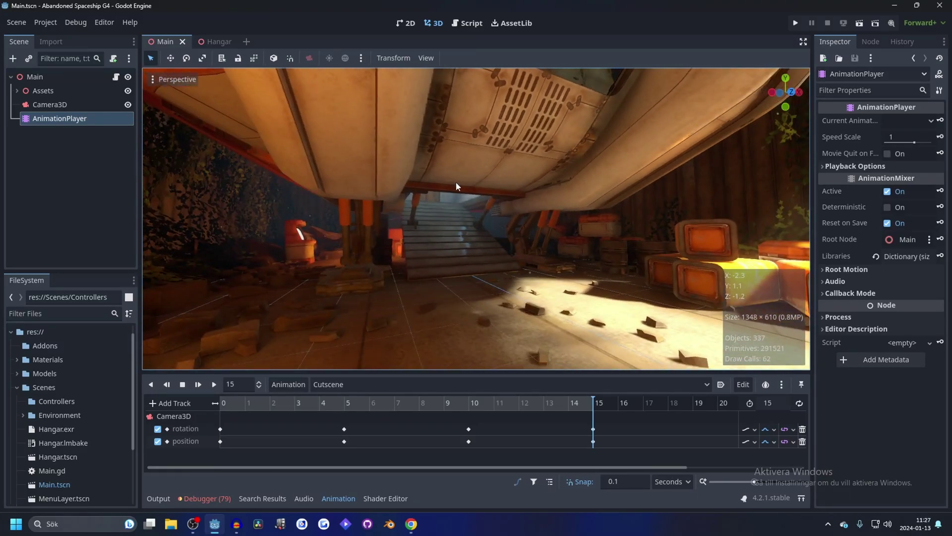
{"action": "scroll", "coordinate": [456, 182], "scroll_direction": "down", "scroll_amount": 6}
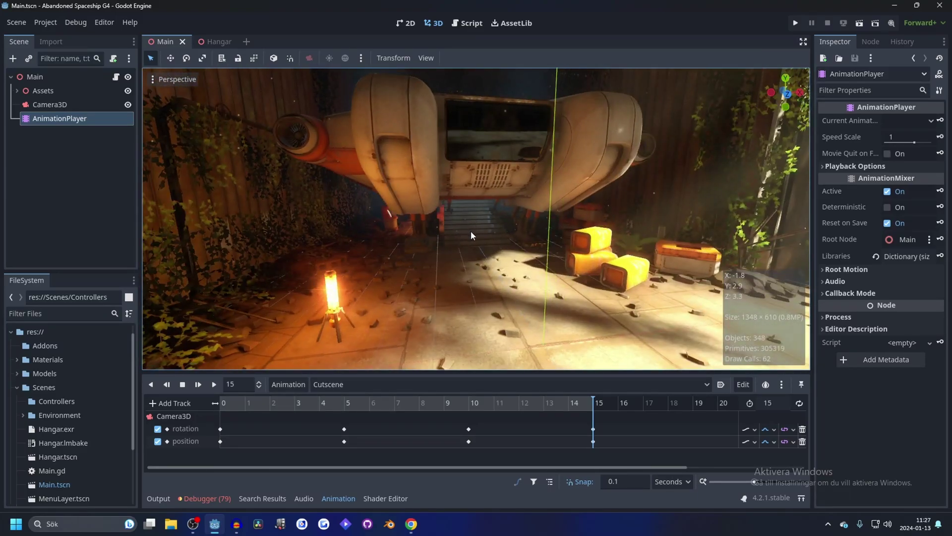
{"action": "mouse_move", "coordinate": [465, 157]}
{"action": "middle_mouse_down"}
{"action": "mouse_move", "coordinate": [442, 186]}
{"action": "mouse_move", "coordinate": [352, 198]}
{"action": "mouse_move", "coordinate": [493, 154]}
{"action": "mouse_move", "coordinate": [454, 165]}
{"action": "middle_mouse_up"}
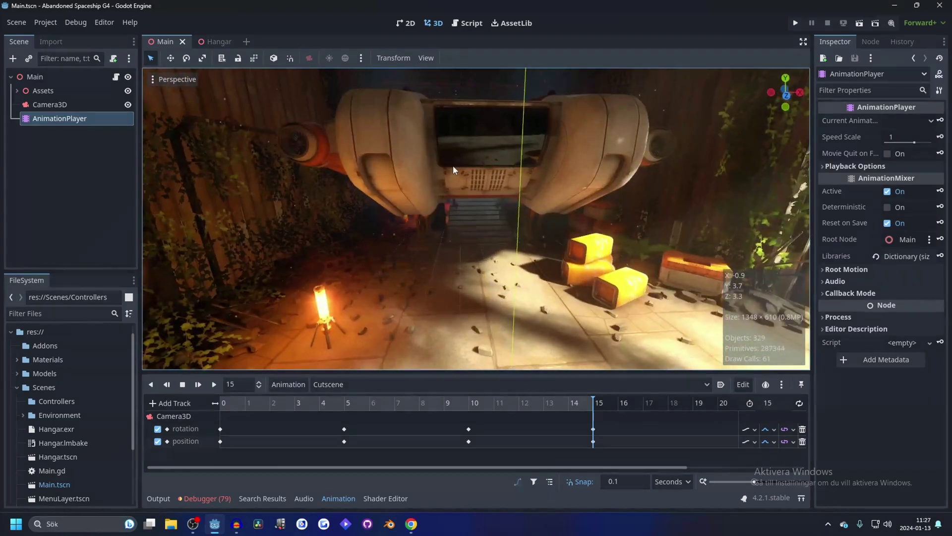
{"action": "middle_click_drag", "start_coordinate": [564, 132], "coordinate": [144, 149]}
{"action": "left_click", "coordinate": [41, 147]}
{"action": "left_click", "coordinate": [71, 120]}
{"action": "scroll", "coordinate": [419, 180], "scroll_direction": "down", "scroll_amount": 12}
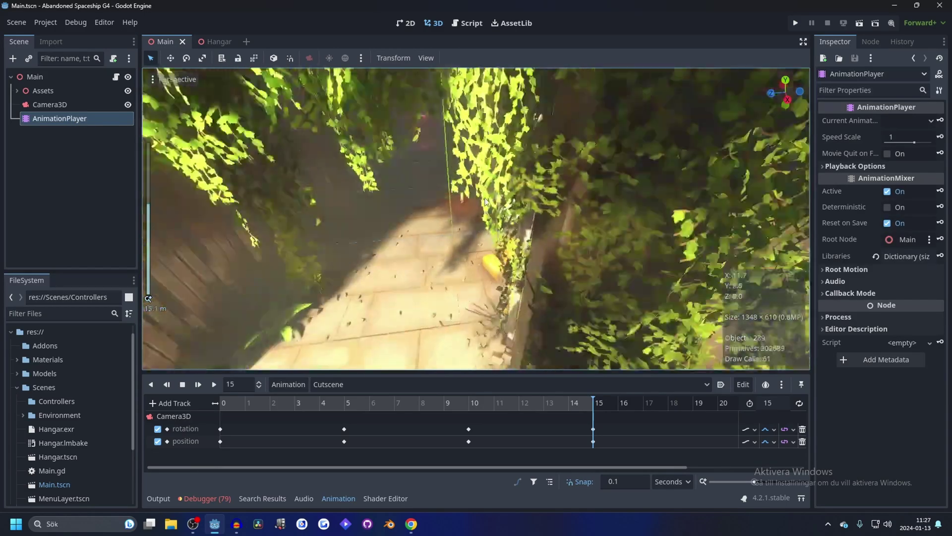
{"action": "middle_click_drag", "start_coordinate": [420, 179], "coordinate": [422, 120]}
{"action": "left_click_drag", "start_coordinate": [416, 405], "coordinate": [361, 402]}
{"action": "left_click_drag", "start_coordinate": [361, 403], "coordinate": [593, 403]}
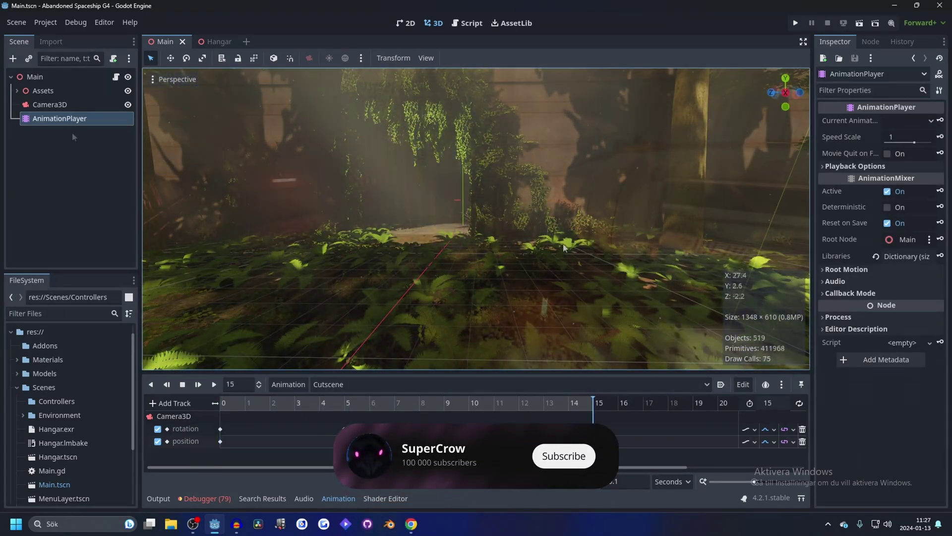